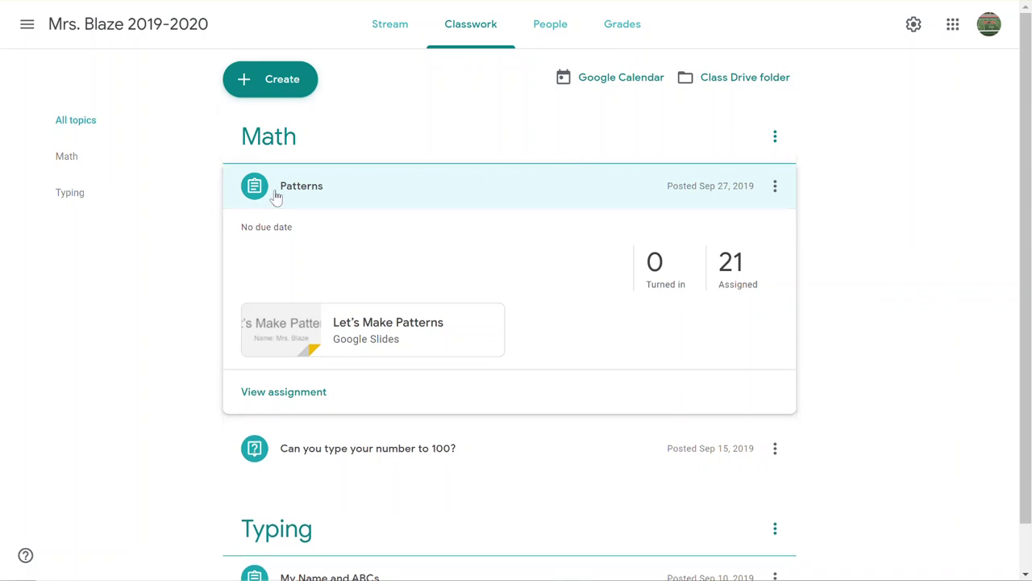
- Collapse the expanded Patterns assignment and reload the Classwork page
left_click(277, 194)
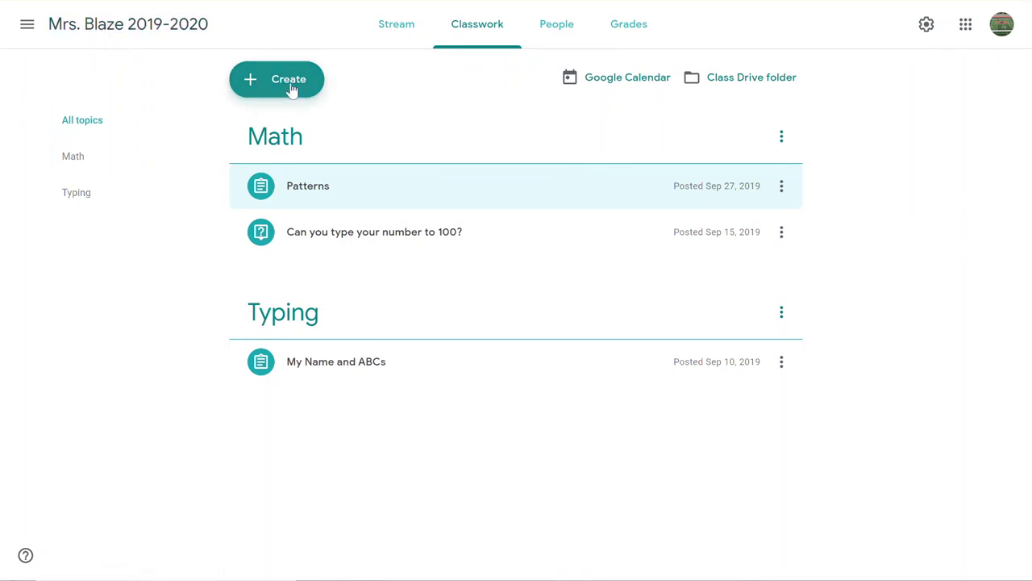
left_click(463, 44)
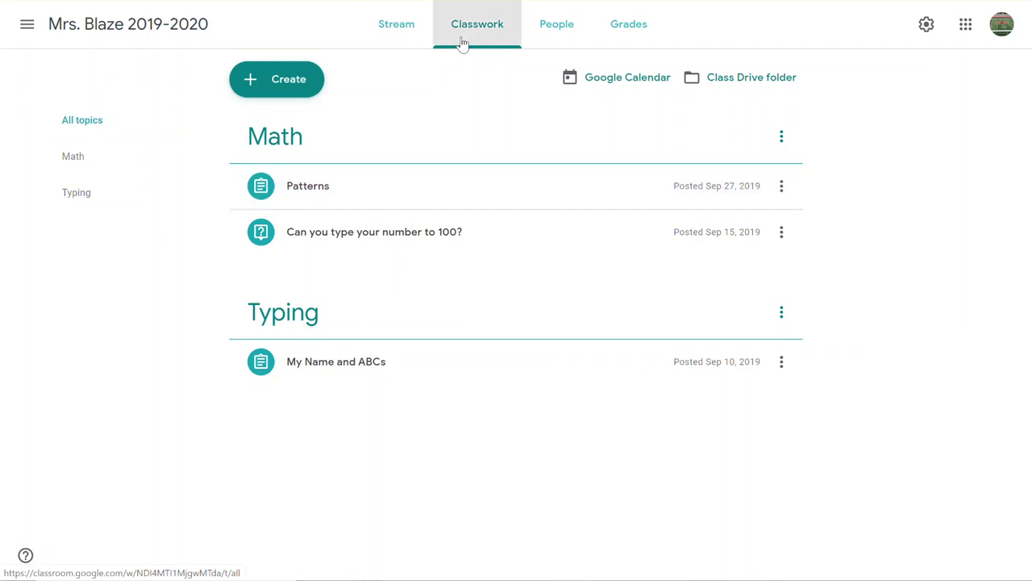
- Begin deleting the Patterns assignment, then cancel so it stays under Math
left_click(782, 186)
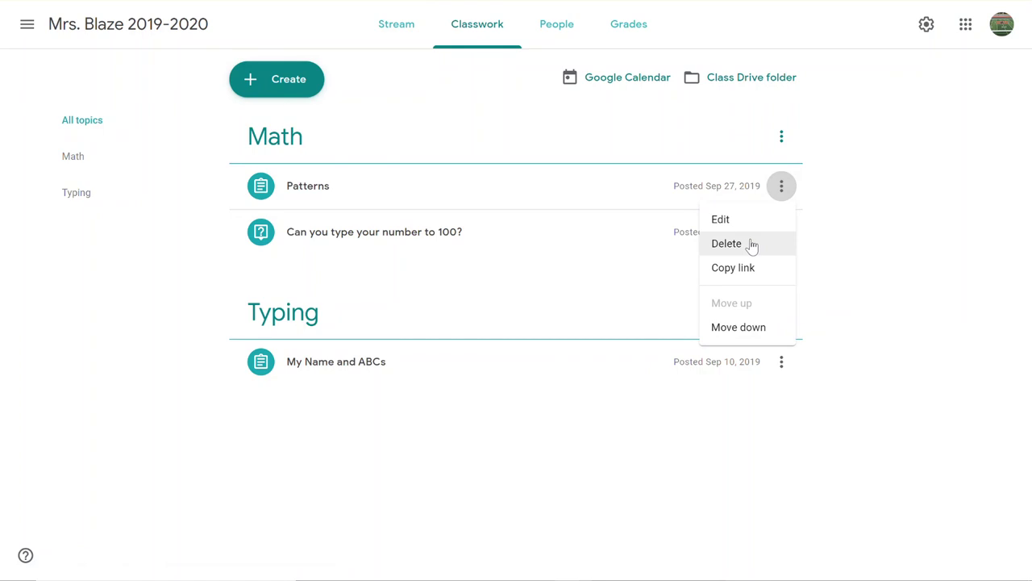
left_click(459, 198)
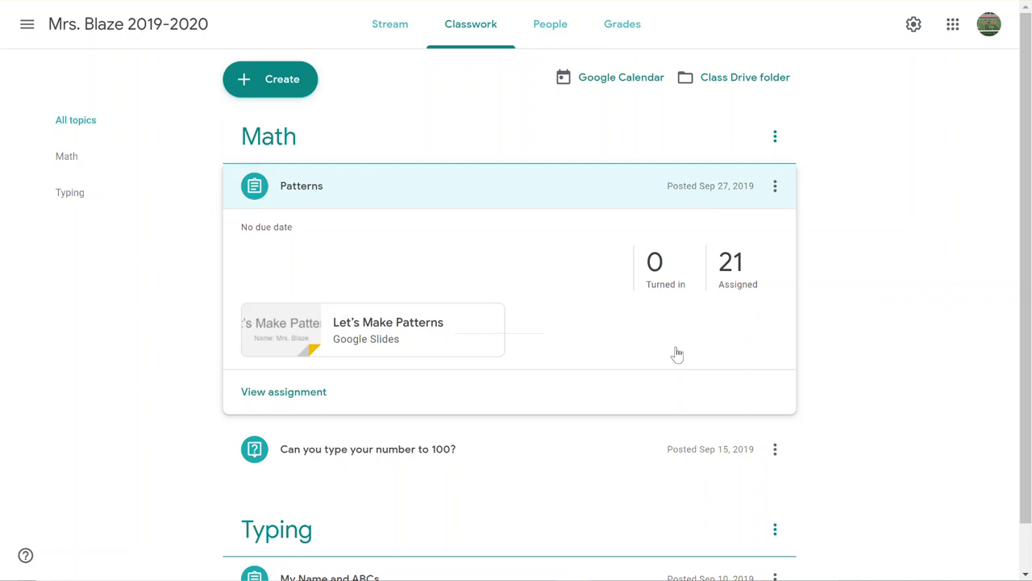
left_click(775, 190)
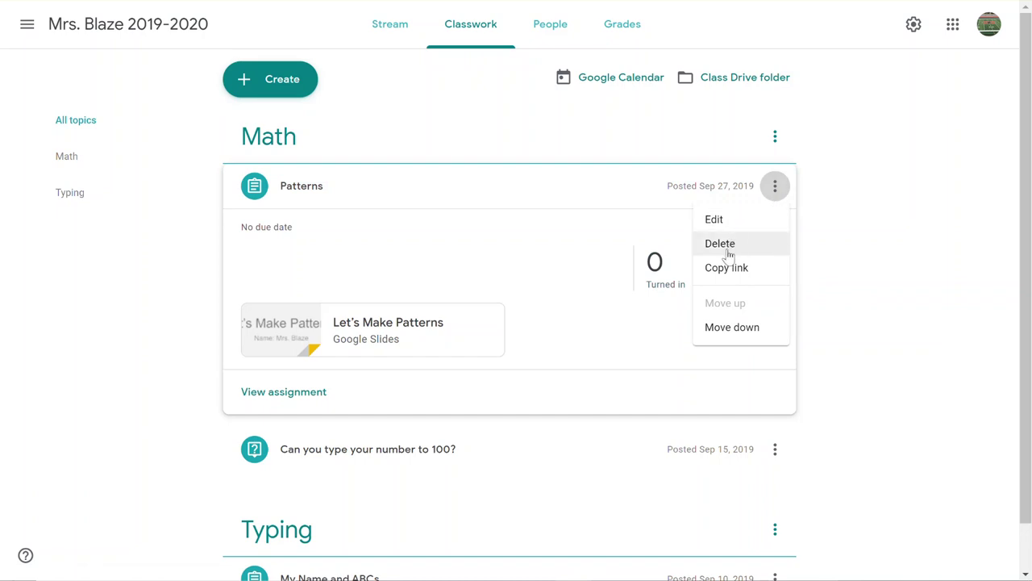
left_click(727, 249)
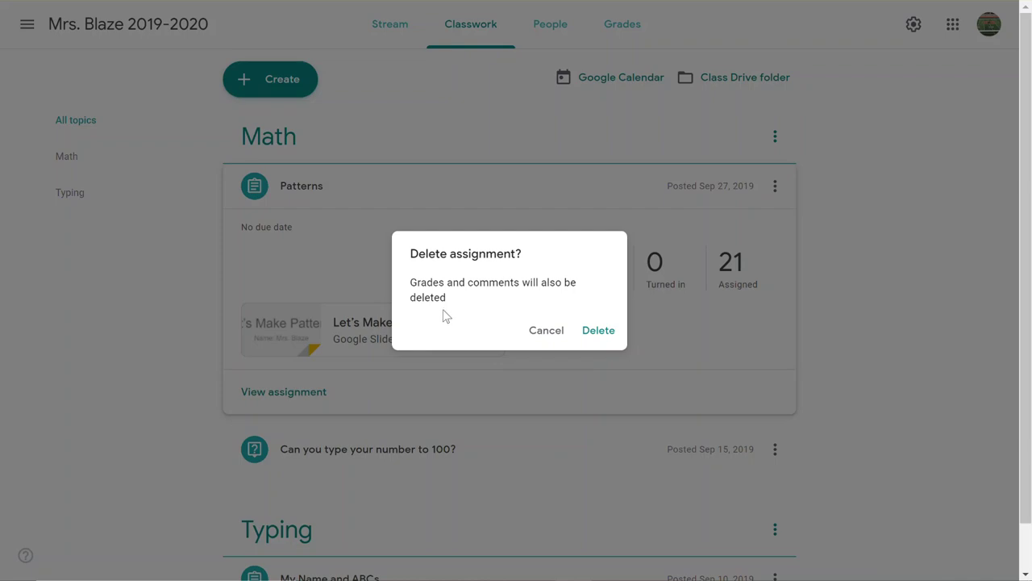
left_click(546, 337)
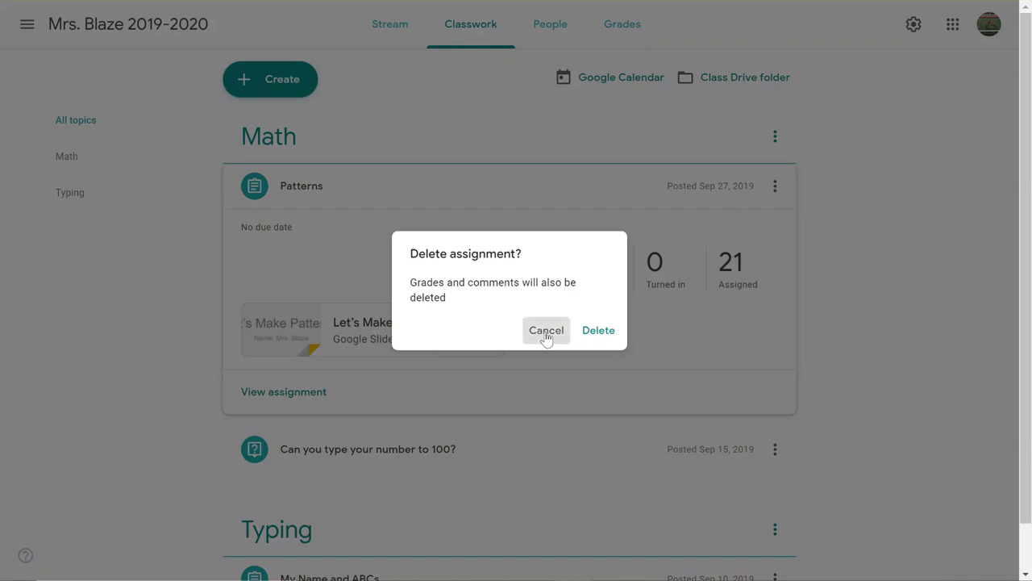
left_click(337, 198)
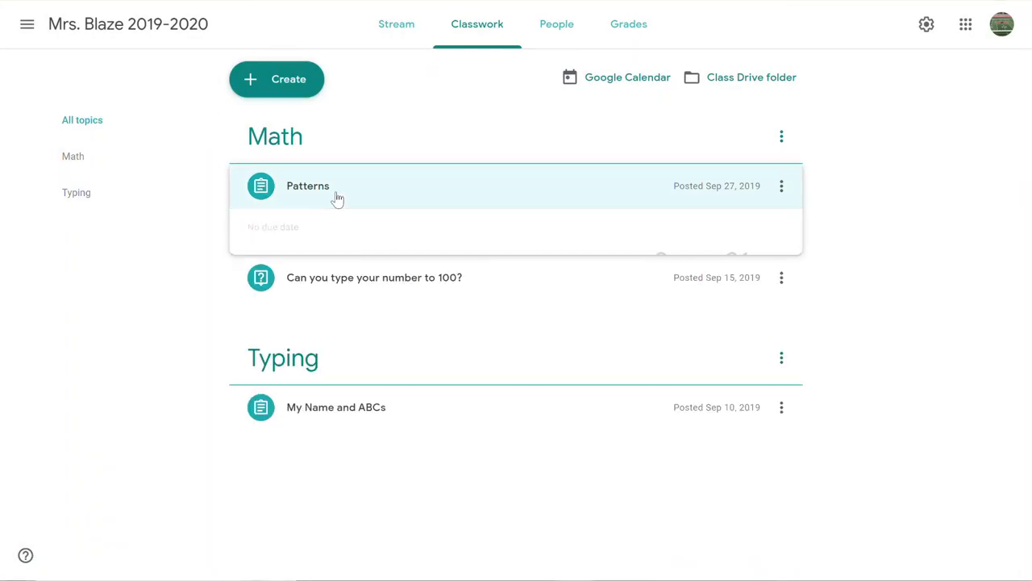
left_click(270, 81)
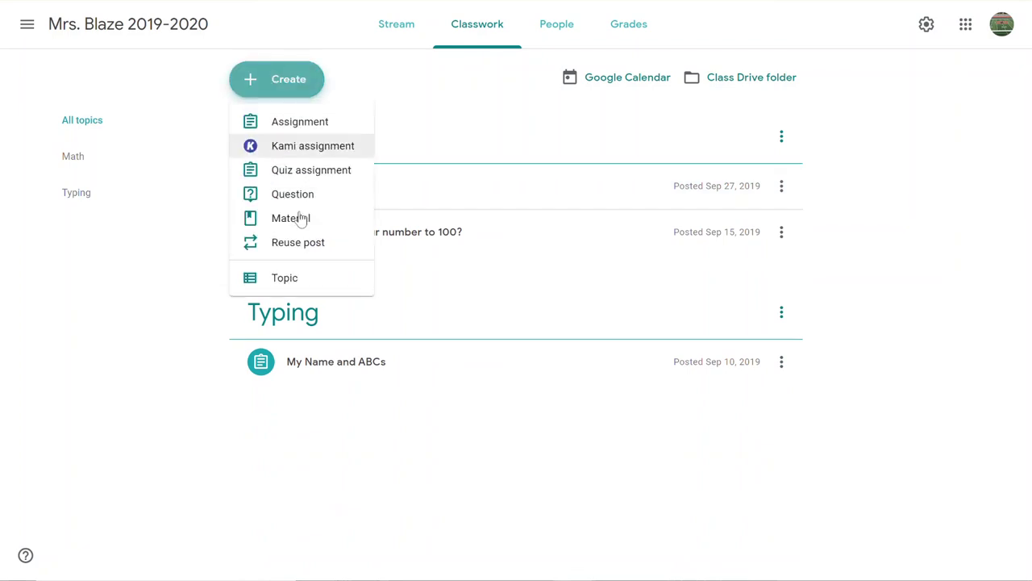
- Create the topic 'Old Assignments (Before Extended Closure)' and move Patterns into it
left_click(281, 277)
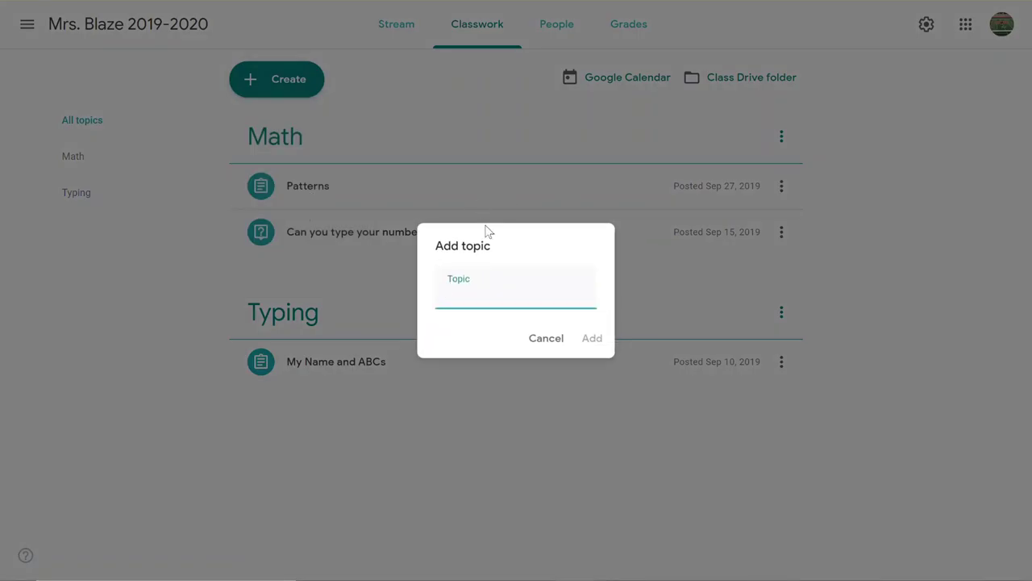
type("Old Assignments (")
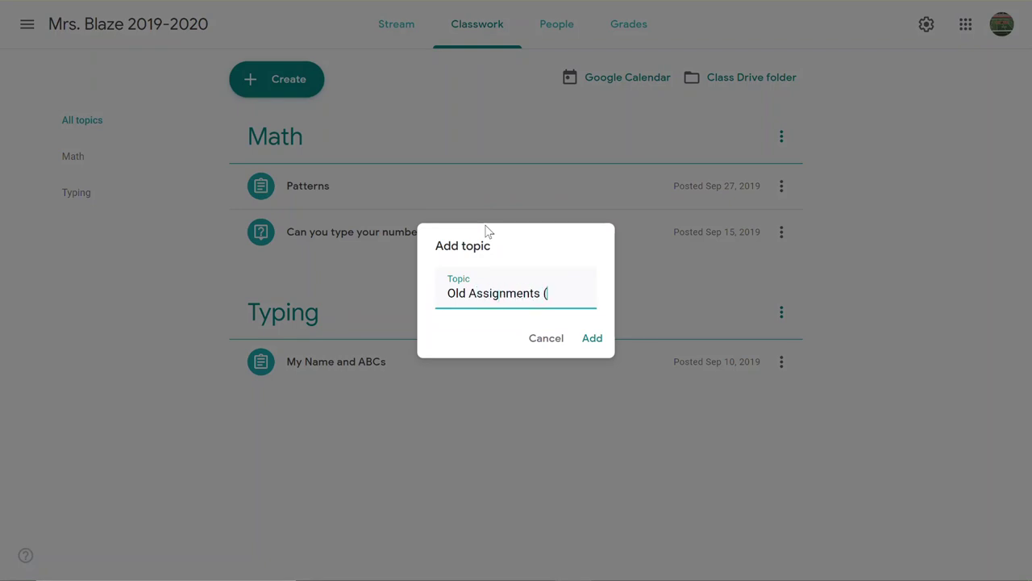
type("Before Extend")
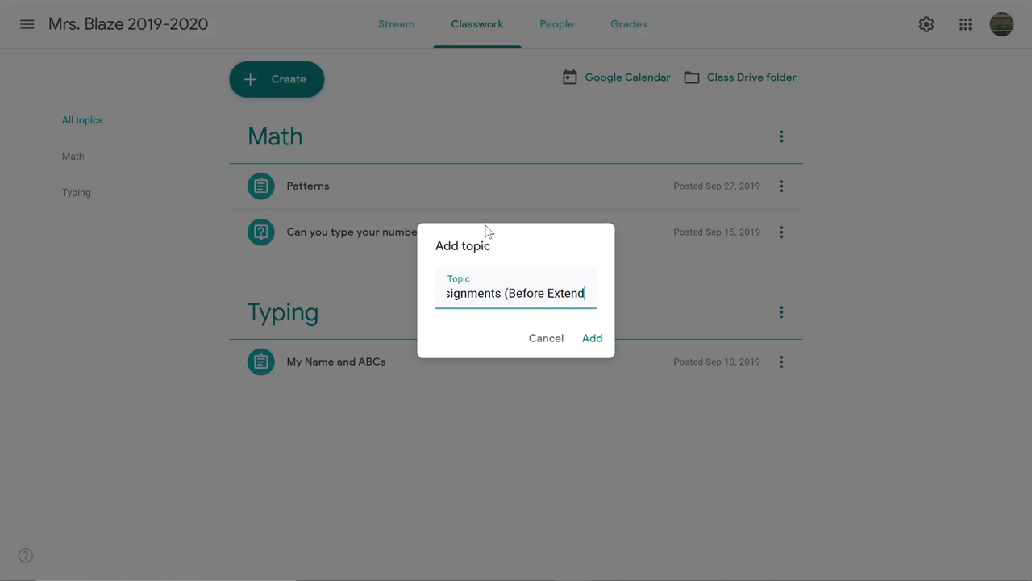
type("ed)")
key("BackSpace")
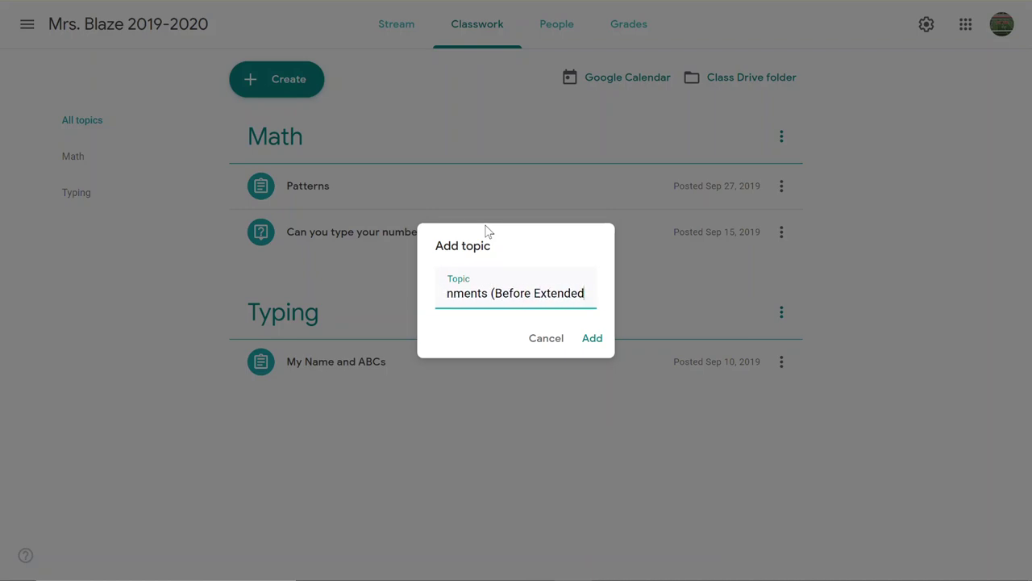
type("Closure)")
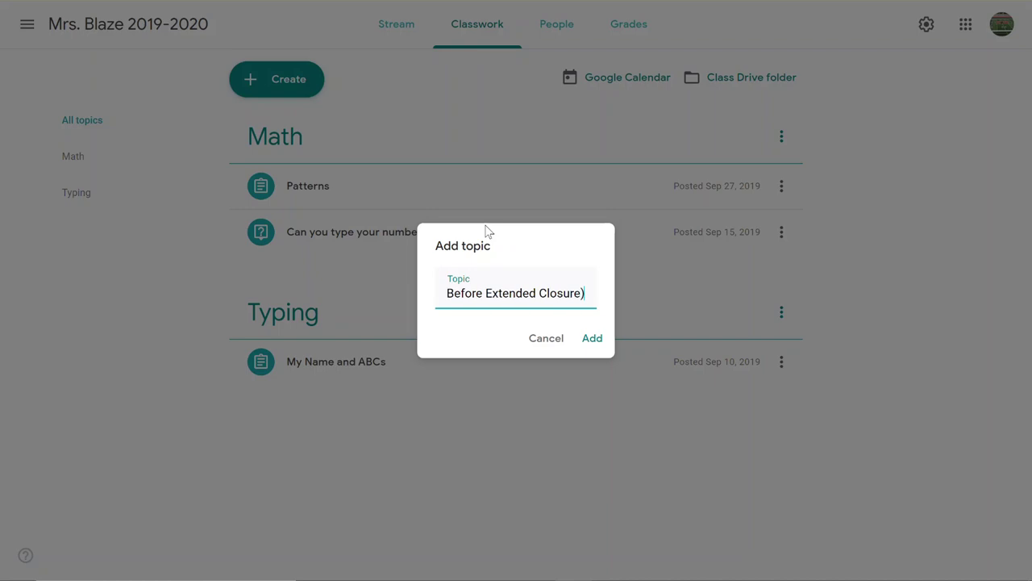
left_click(591, 342)
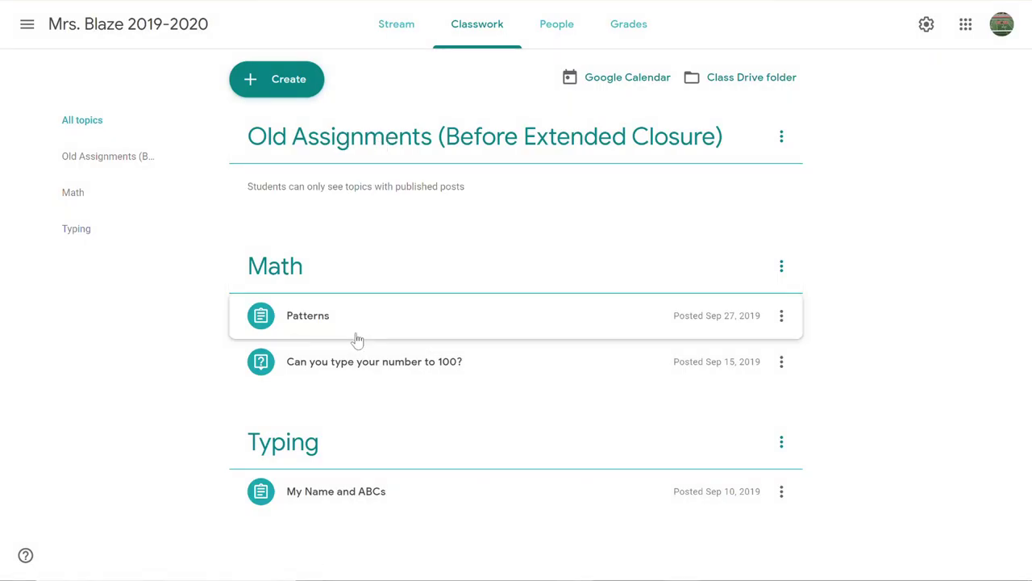
left_click_drag(357, 340, 384, 179)
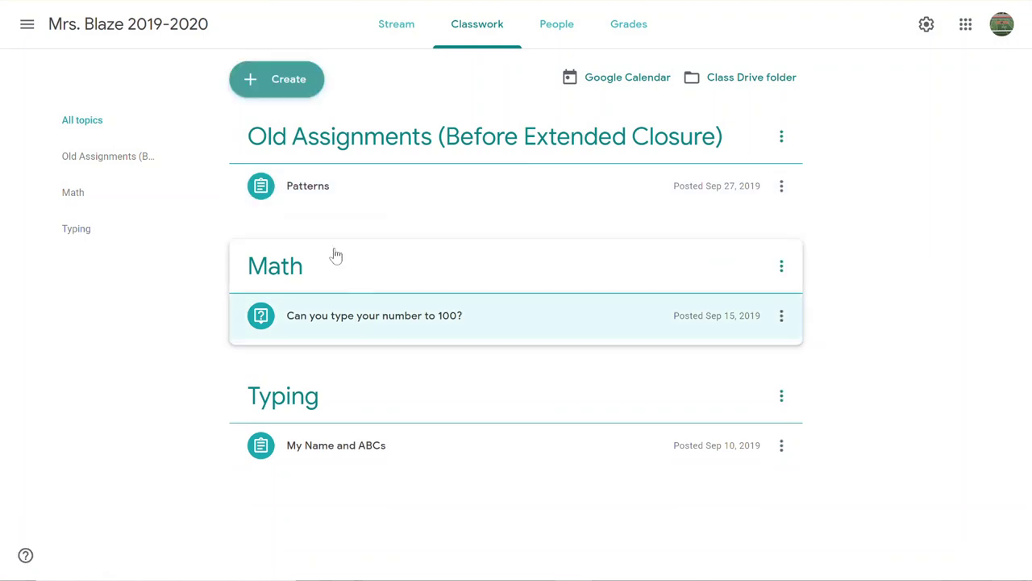
- Move the number-to-100 question and My Name and ABCs into Old Assignments, collapsing the question card
left_click(337, 317)
left_click_drag(338, 322, 349, 214)
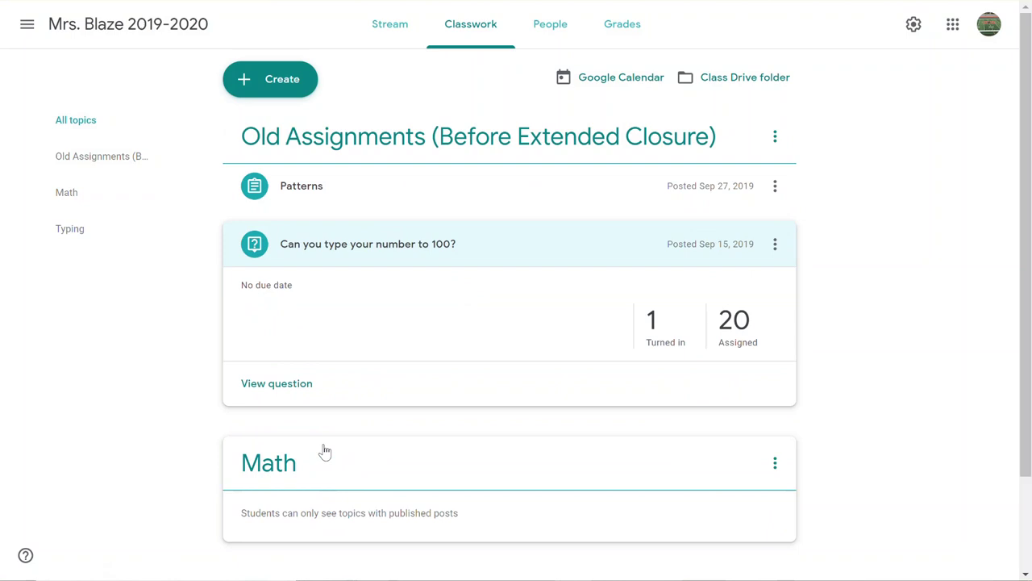
scroll(327, 450, "down", 2)
left_click_drag(363, 510, 361, 305)
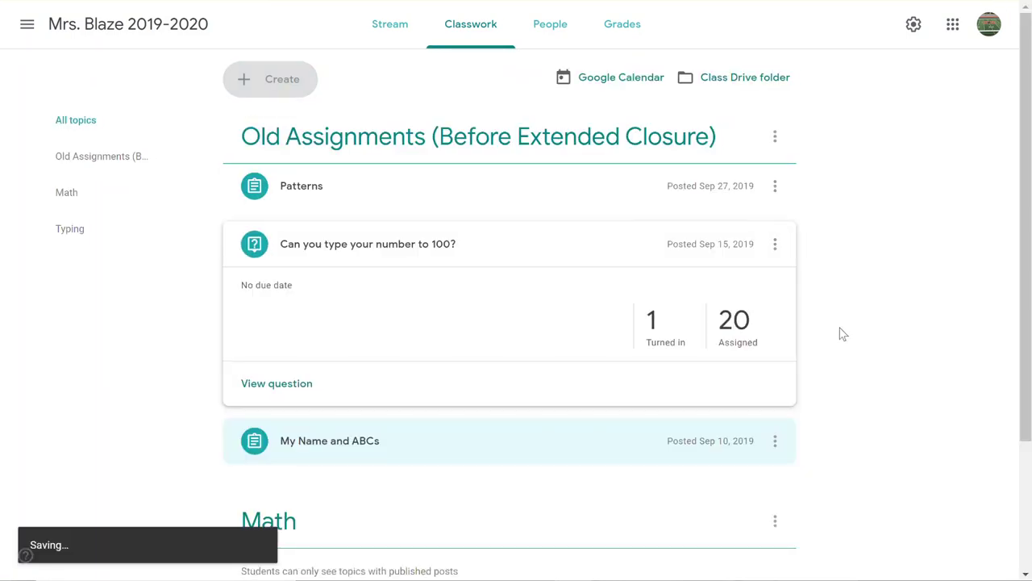
left_click(508, 248)
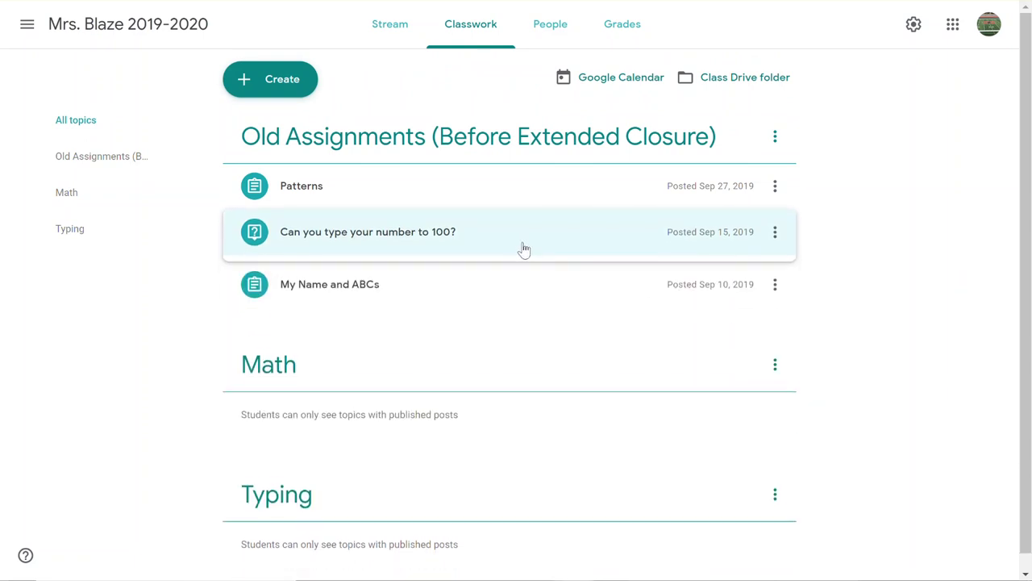
- Delete the Math topic
left_click(774, 359)
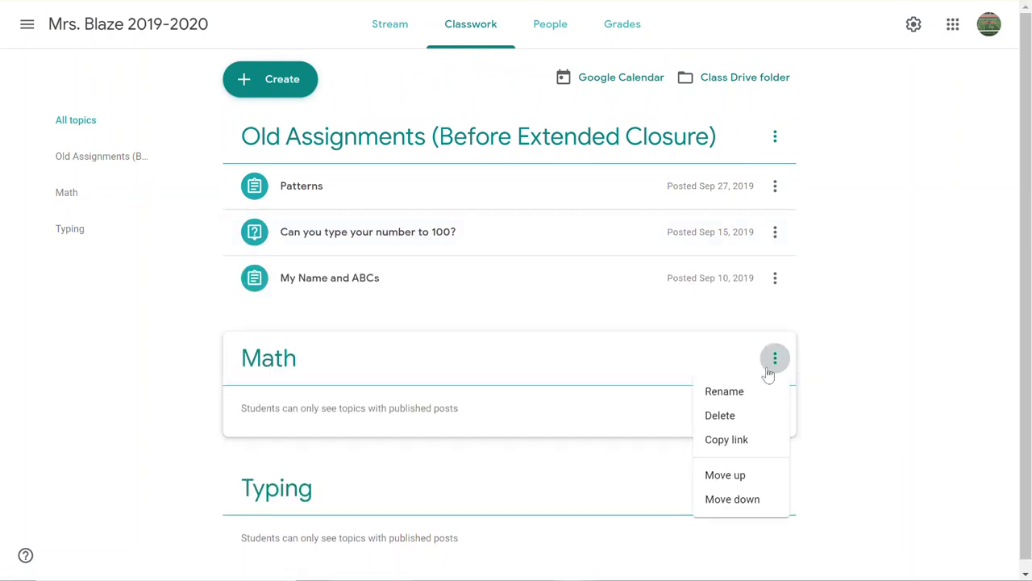
left_click(737, 418)
left_click(602, 325)
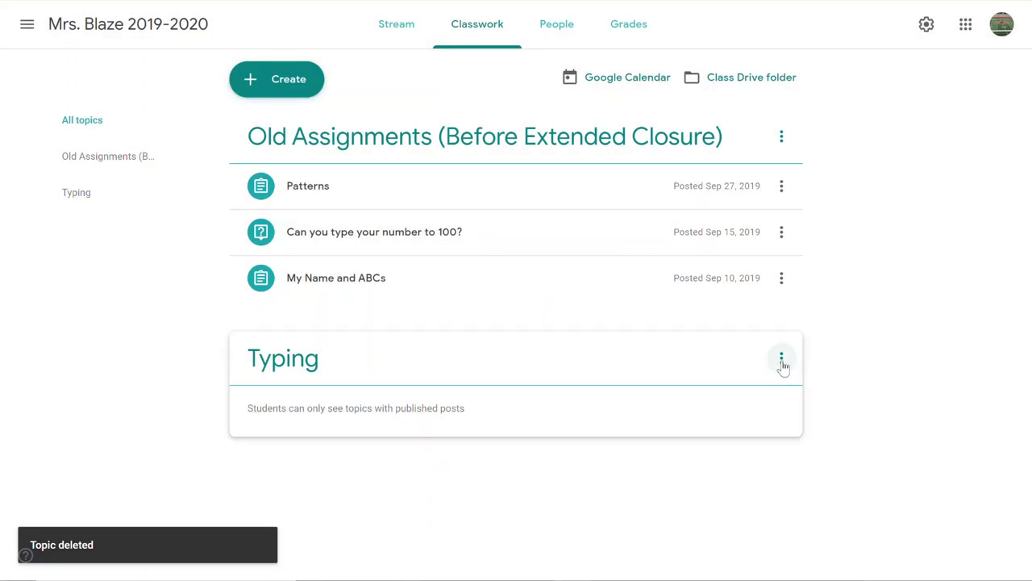
- Delete the Typing topic and close the blank assignment form
left_click(780, 359)
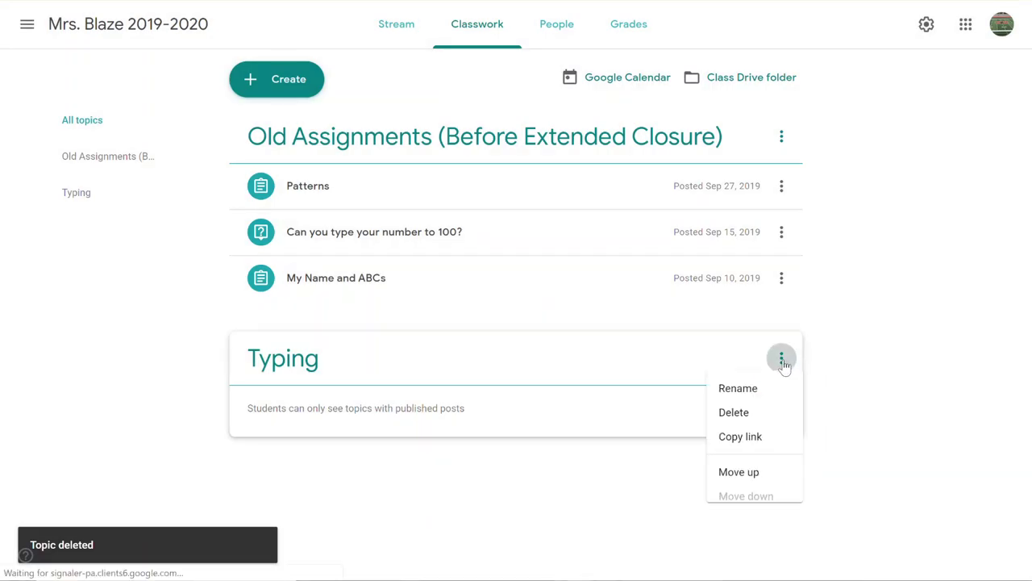
left_click(746, 419)
left_click(623, 327)
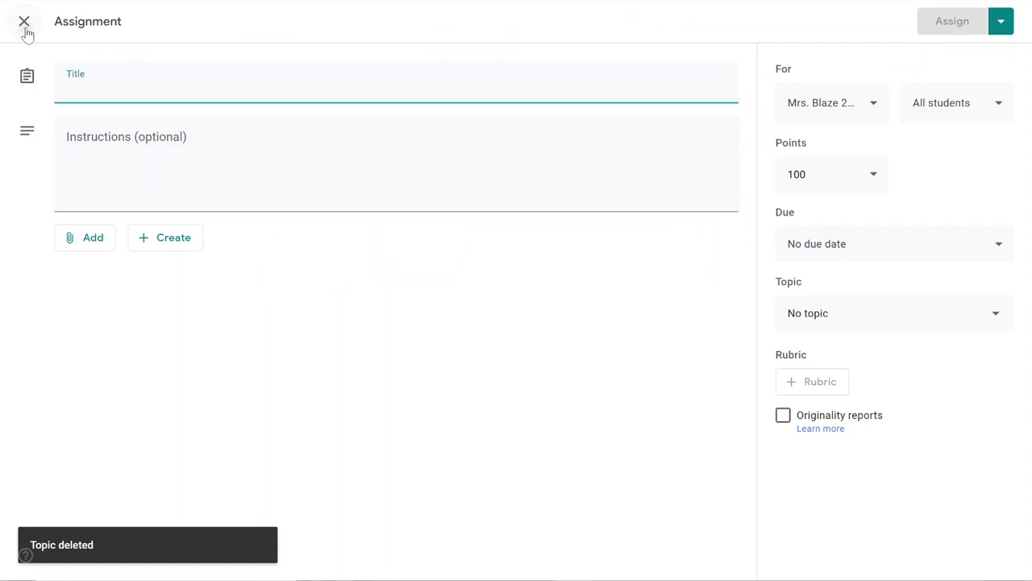
left_click(25, 30)
- Add a new topic named 'Week 1: April 20-24' at the top of Classwork
left_click(288, 79)
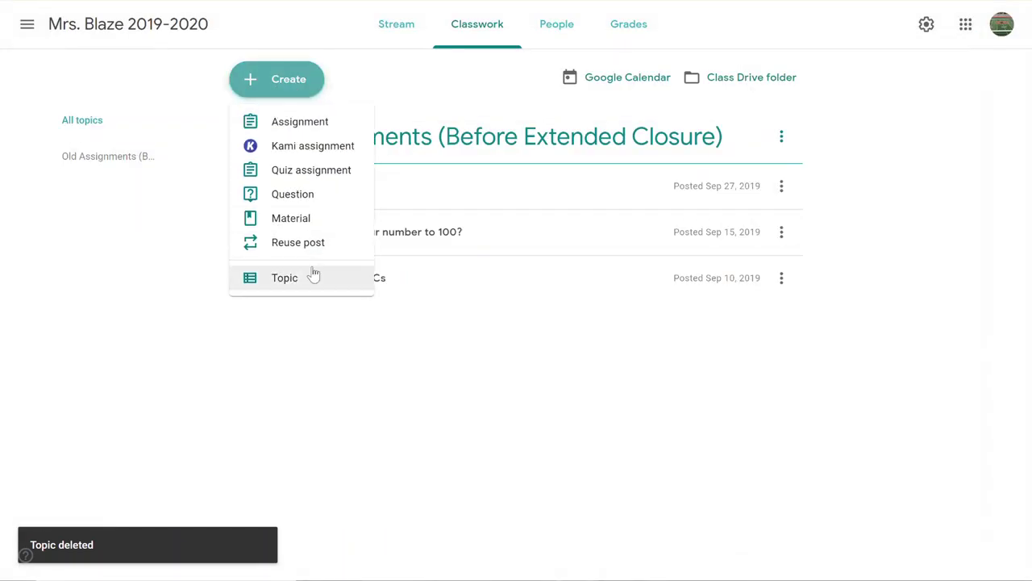
left_click(314, 275)
type("A")
key("BackSpace")
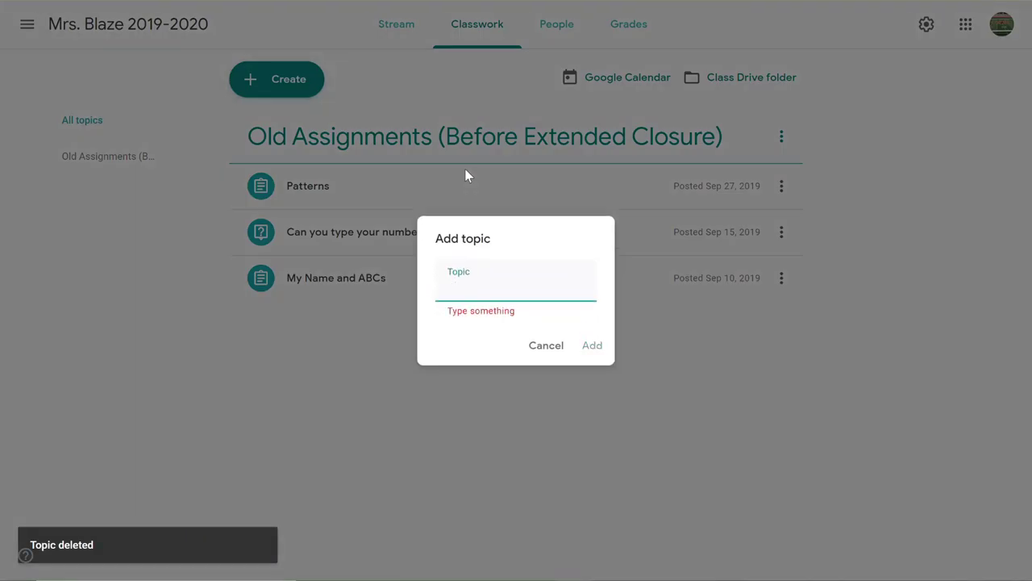
type("Week 1: ")
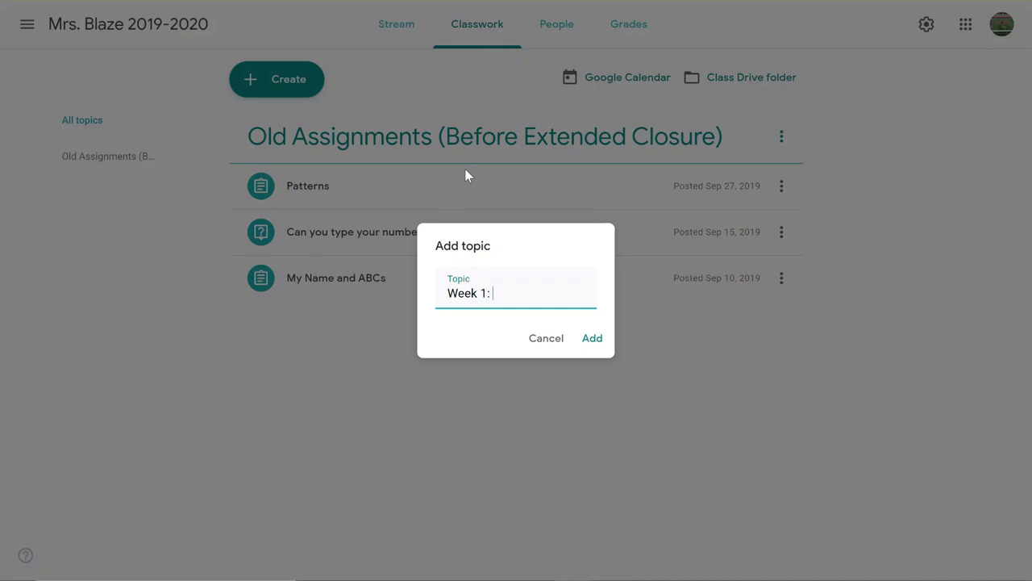
type("April 02")
key("BackSpace")
key("BackSpace")
type("20-24")
left_click(597, 341)
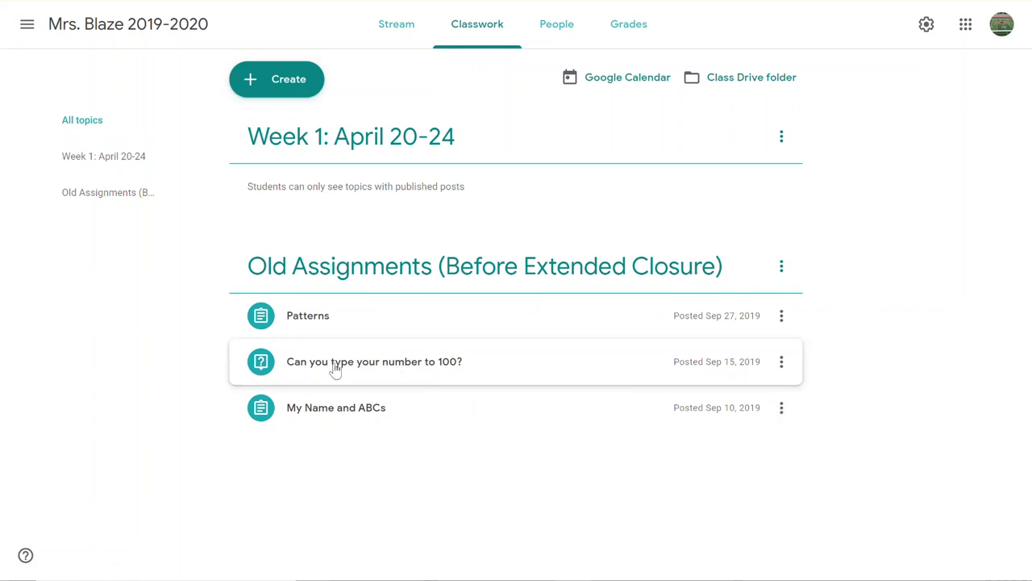
left_click(266, 370)
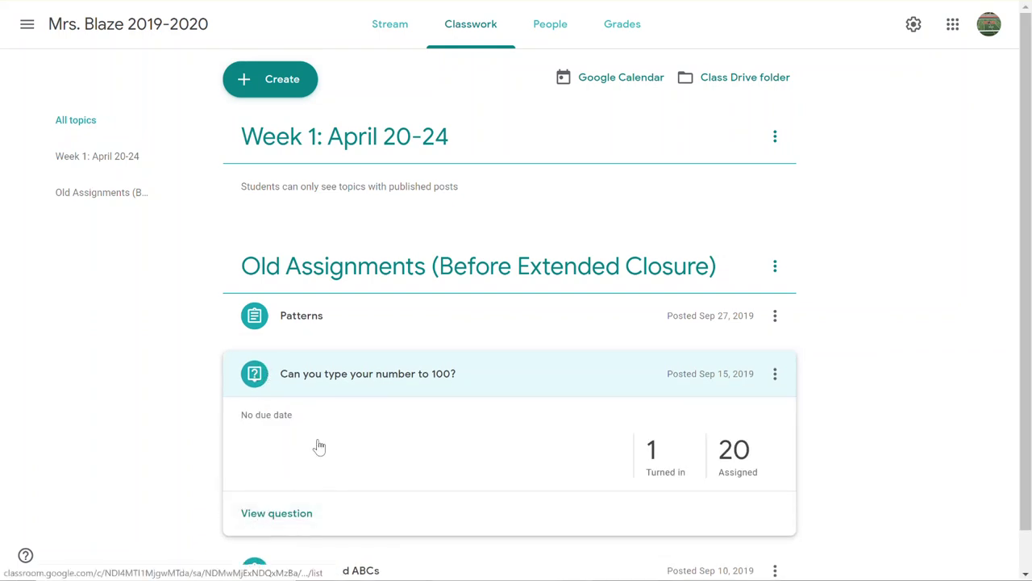
left_click(338, 386)
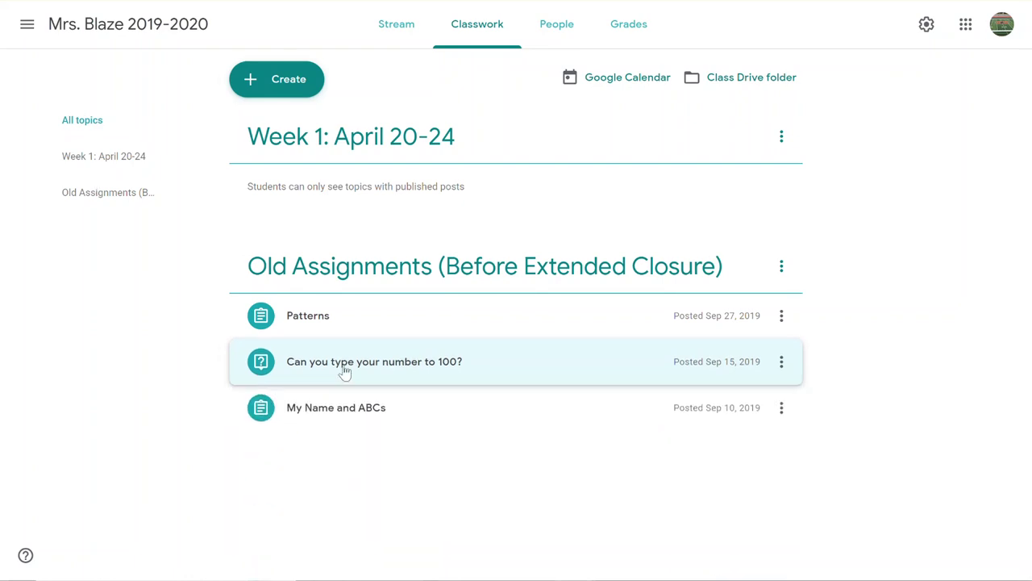
left_click(782, 364)
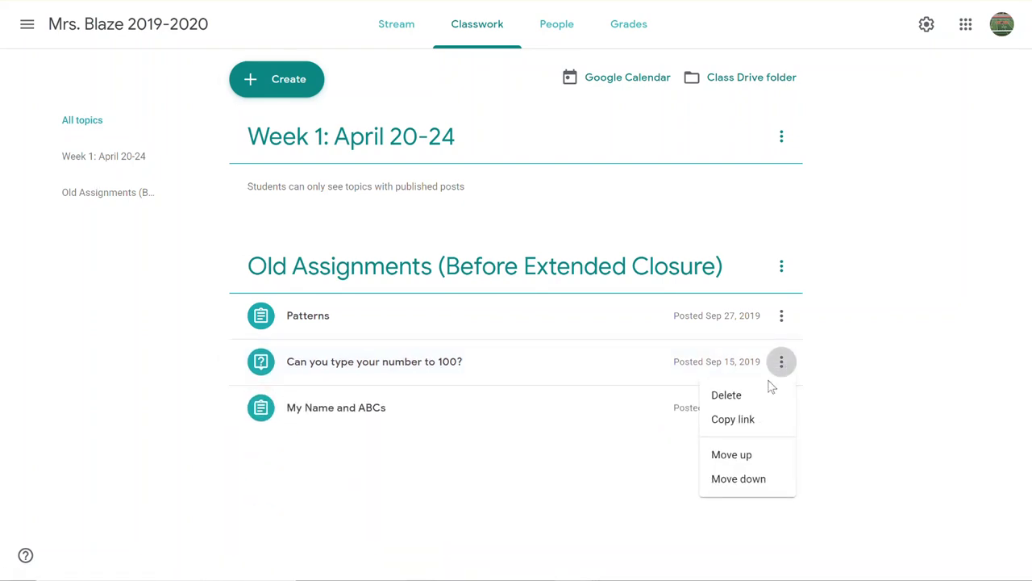
left_click(754, 394)
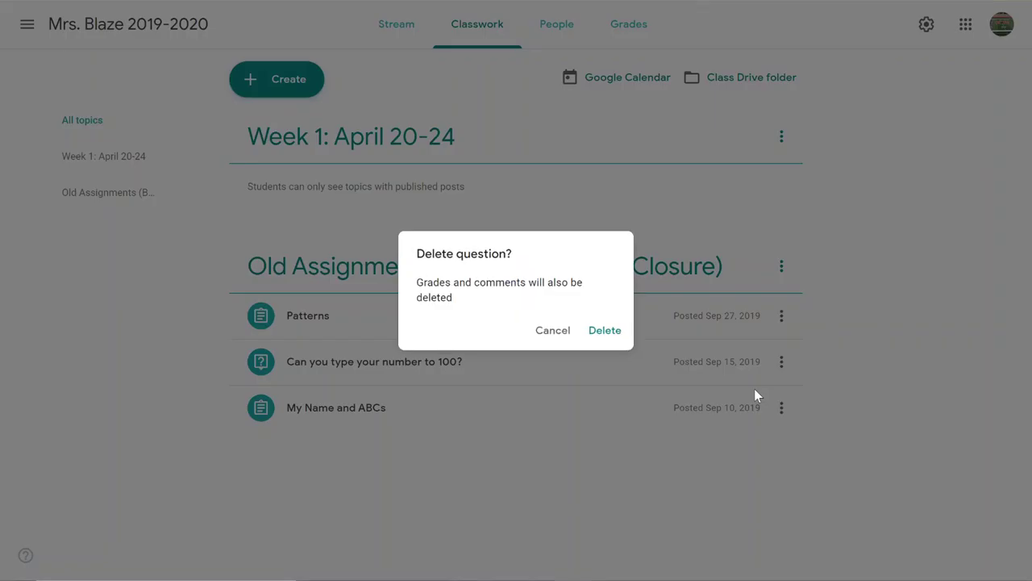
left_click(553, 332)
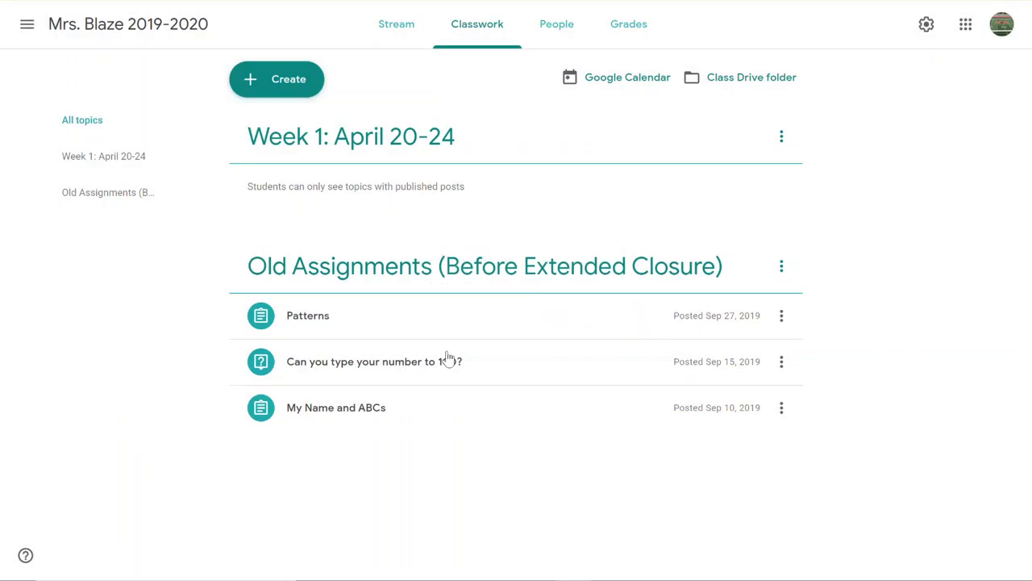